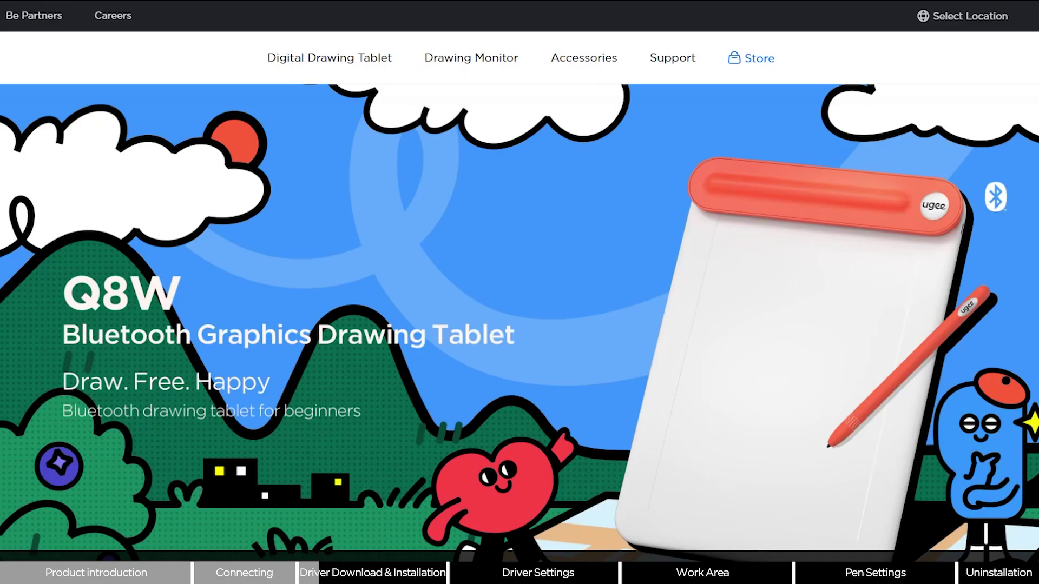
Go to Support > Download, open the S640/S640W/S1060/S1060W downloads and scroll to Software & Drivers
mouse_move(679, 55)
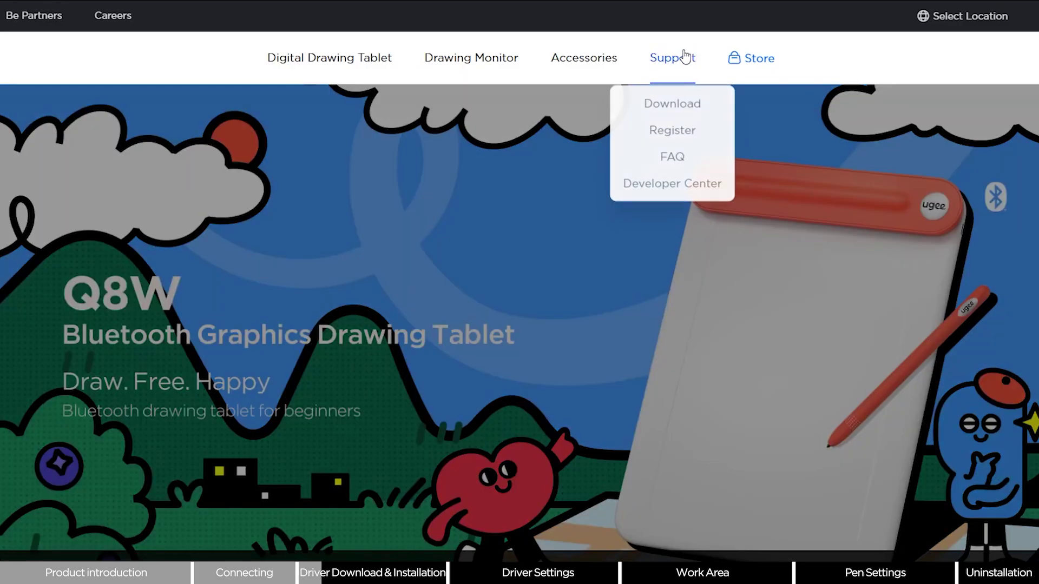
click(675, 106)
scroll(679, 122, down, 5)
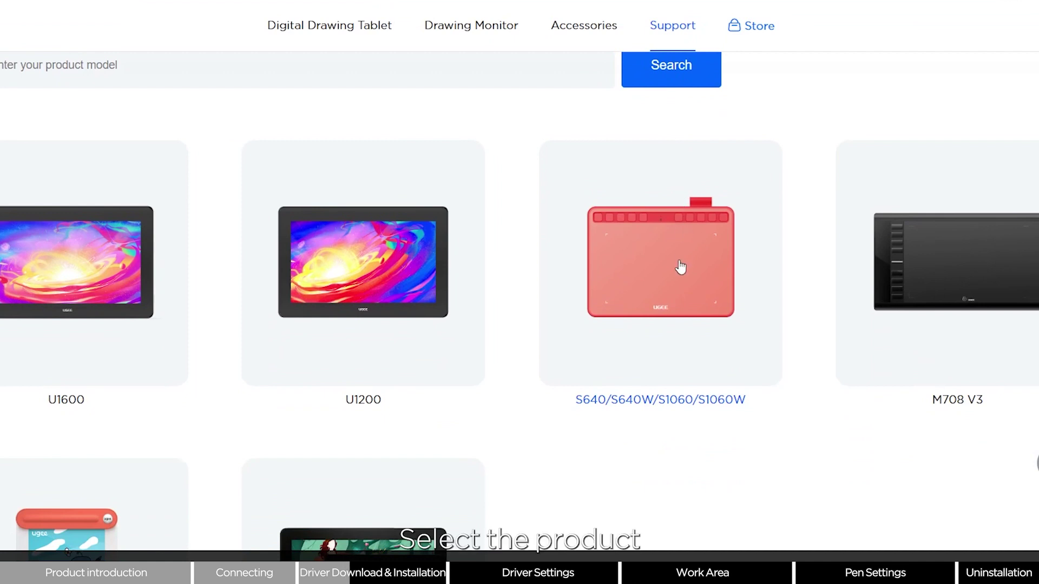
click(680, 267)
scroll(677, 268, down, 8)
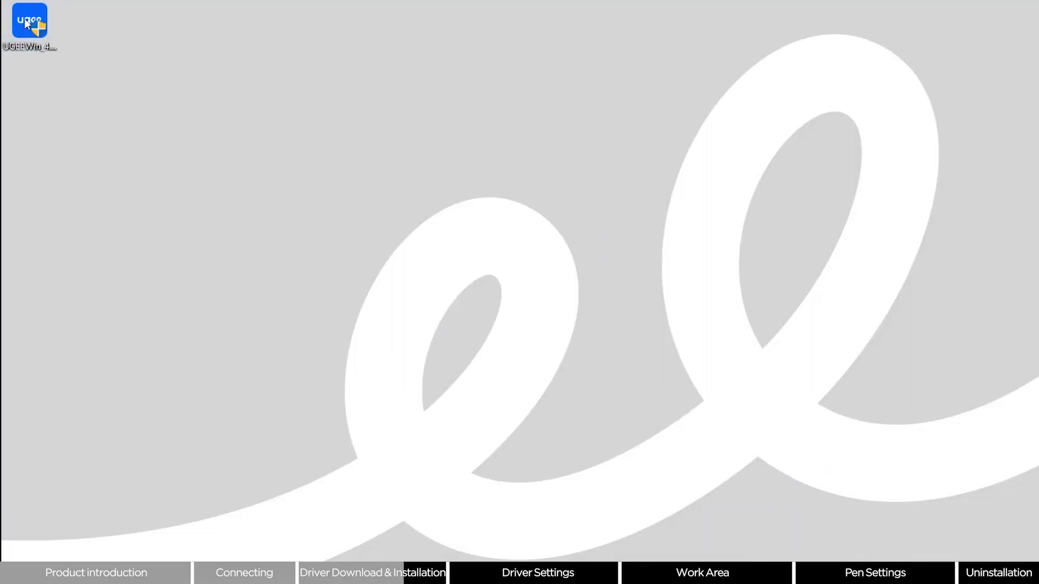
Run the downloaded UGEE driver installer, dismiss its notice, and install driver 4.1.1
double_click(26, 23)
click(611, 448)
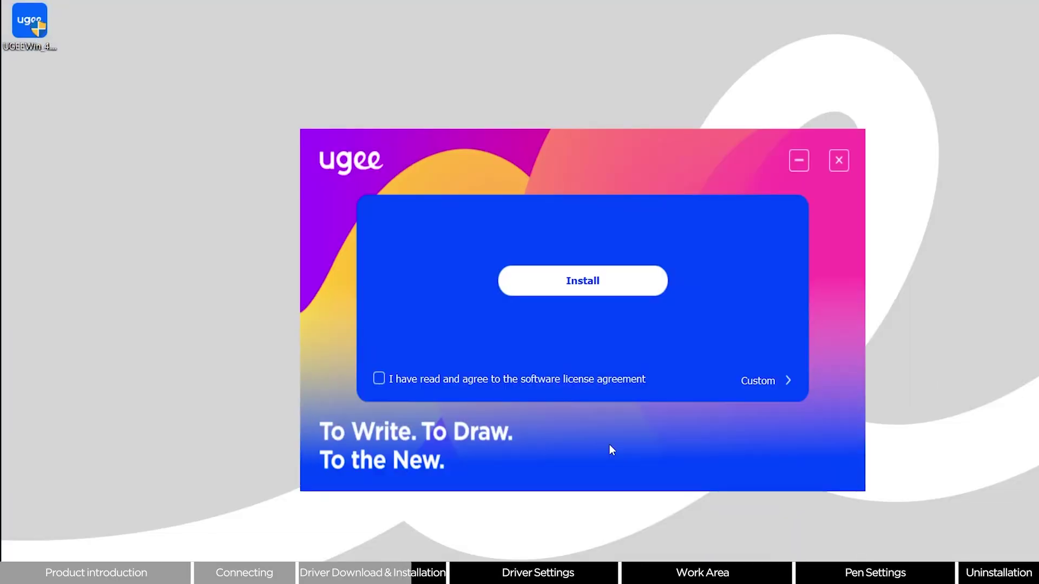
click(609, 287)
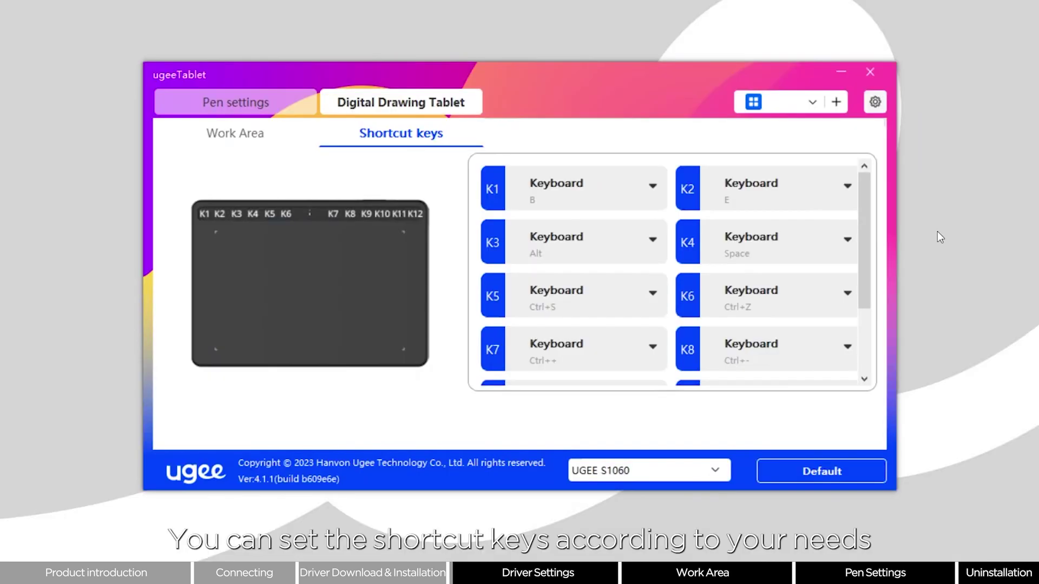
Set the K1 express key to the Keyboard function with the Ctrl+C shortcut
click(652, 187)
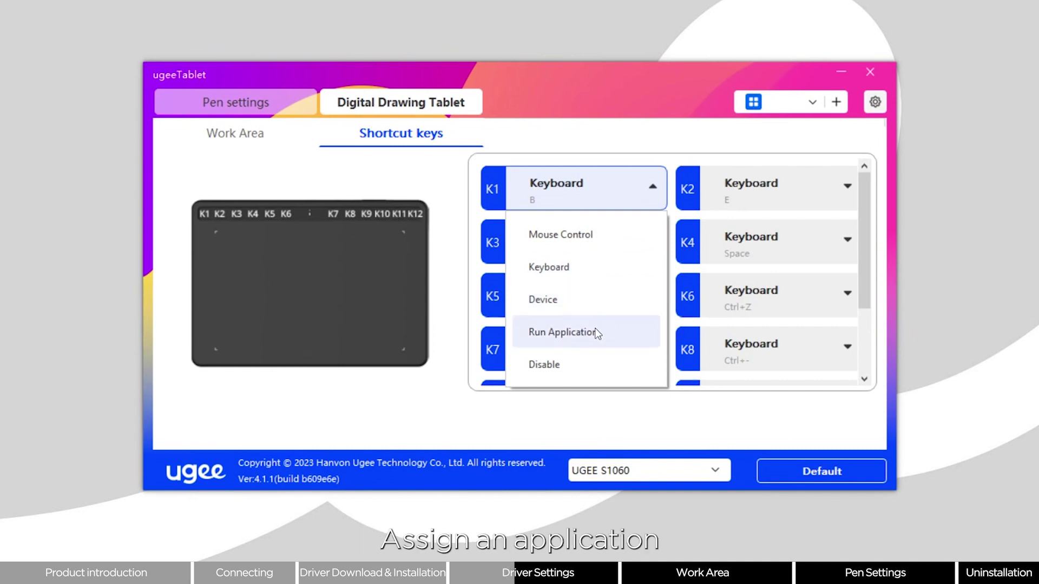
click(600, 275)
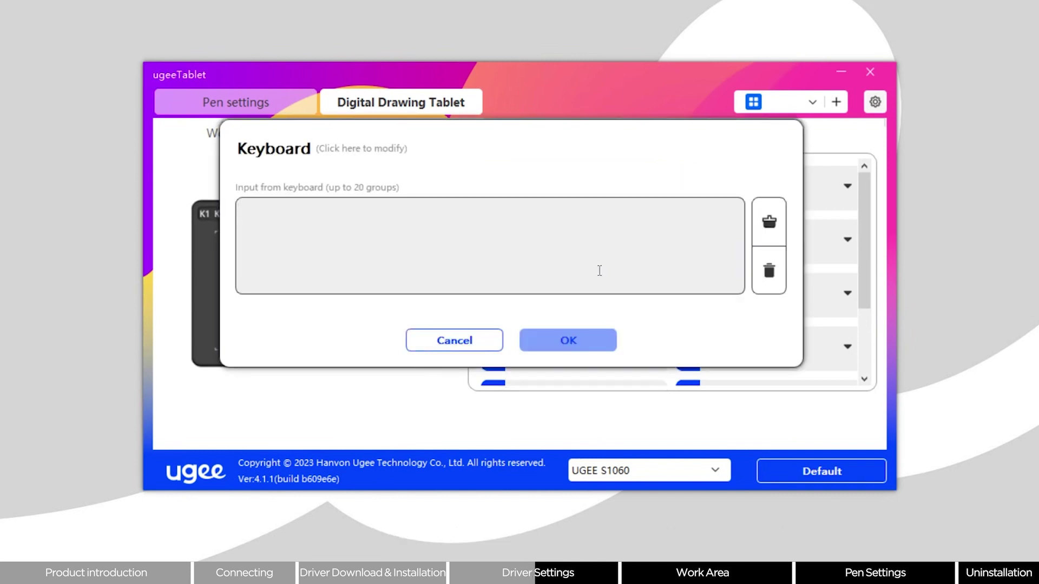
key(ctrl)
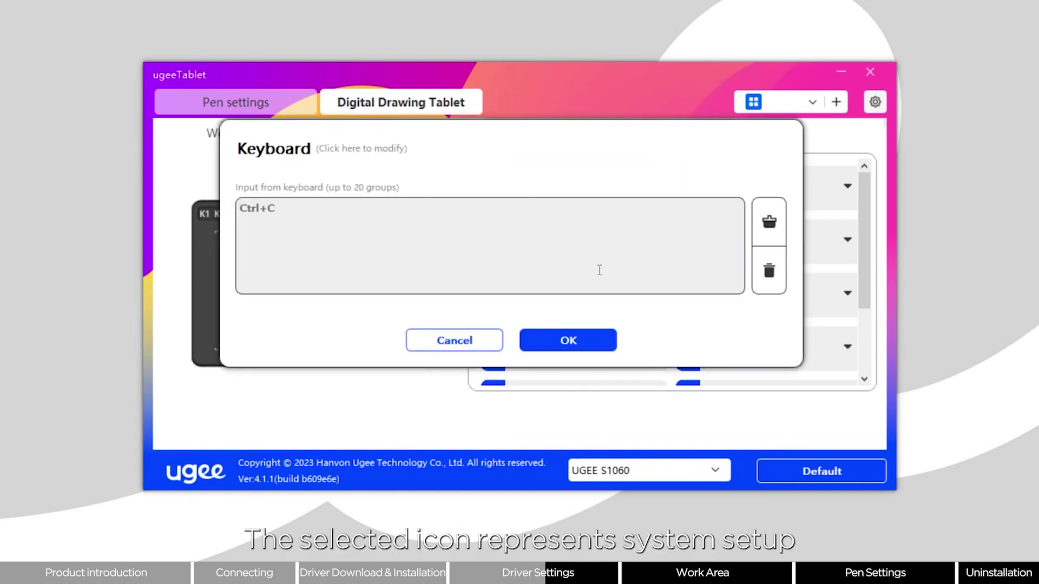
click(584, 335)
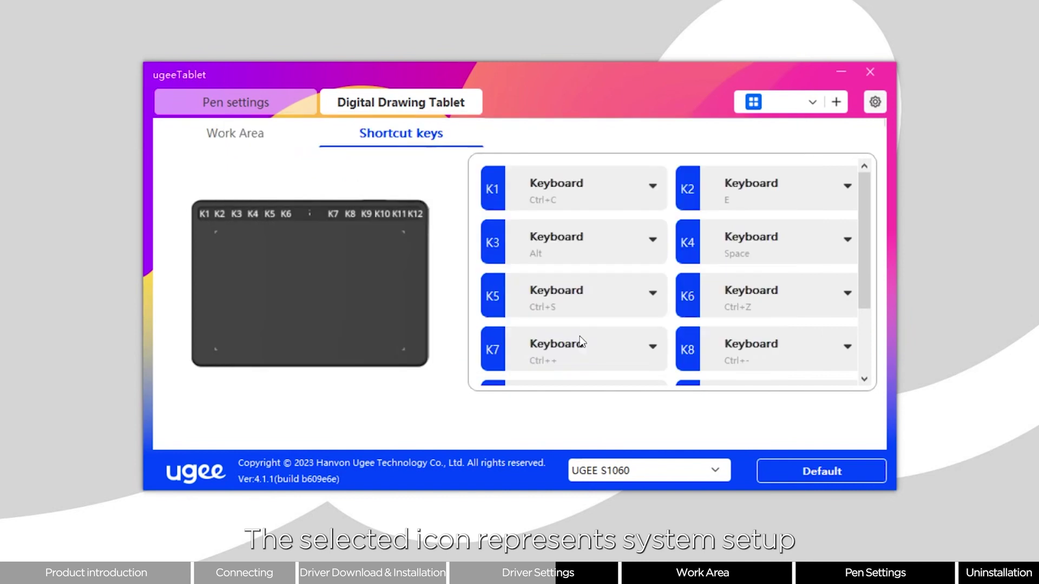
Add an application profile for Photoshop.exe from the running applications
click(836, 102)
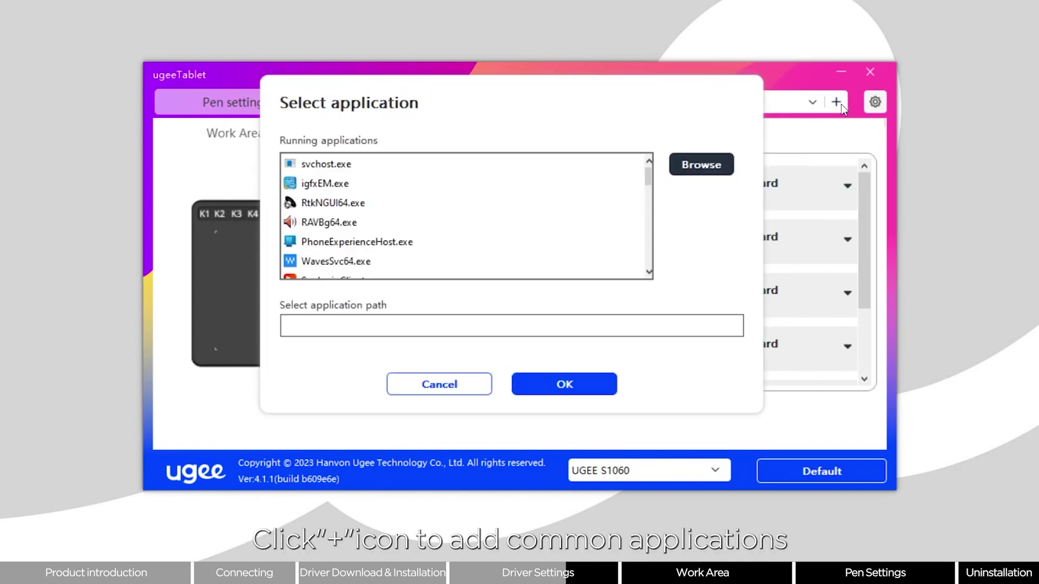
scroll(439, 217, down, 5)
scroll(439, 220, down, 5)
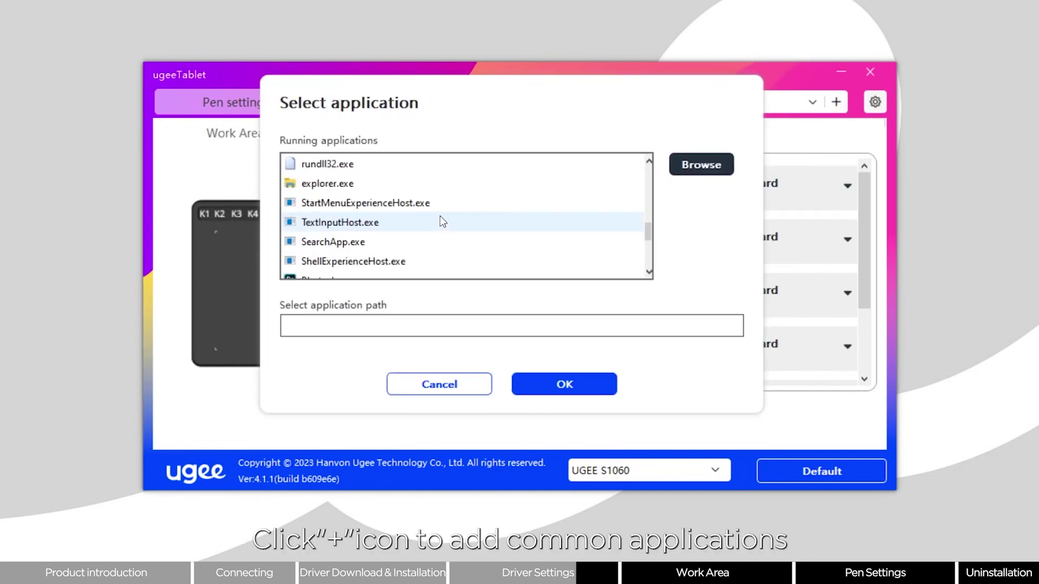
click(379, 164)
click(541, 381)
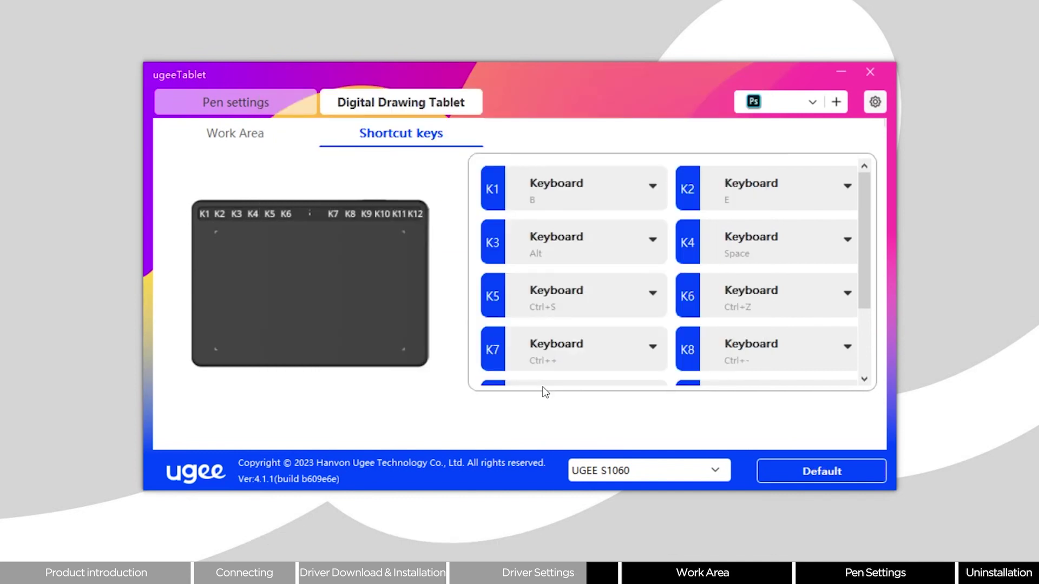
In the Photoshop profile, set K1 to the Keyboard shortcut Ctrl+V
click(653, 186)
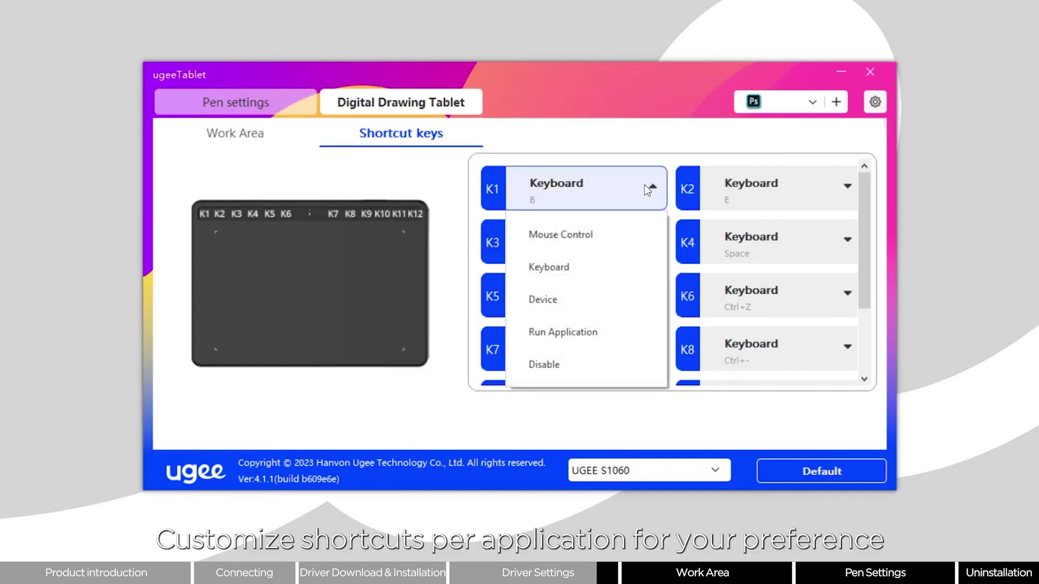
click(595, 268)
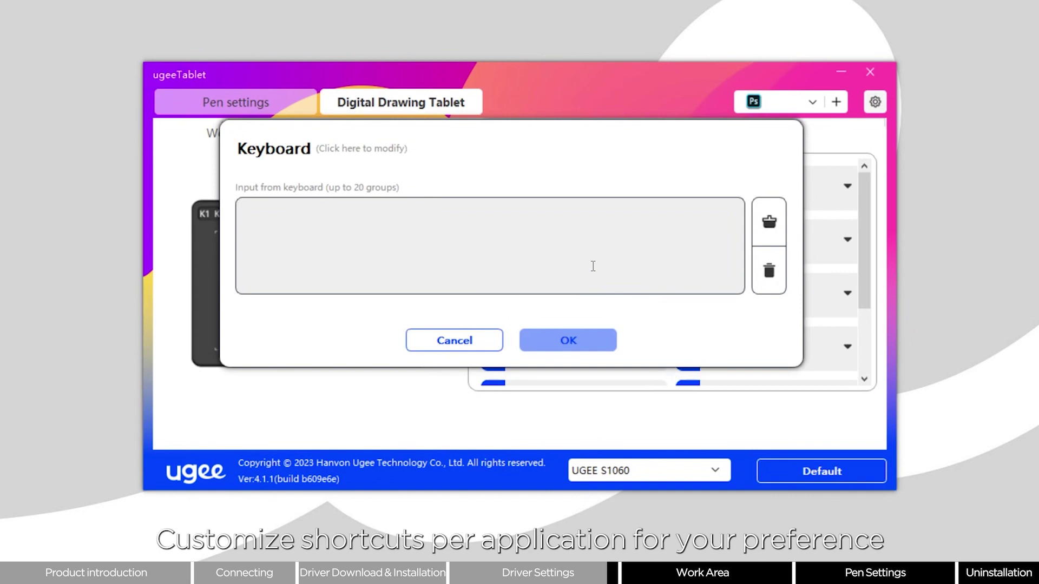
key(ctrl)
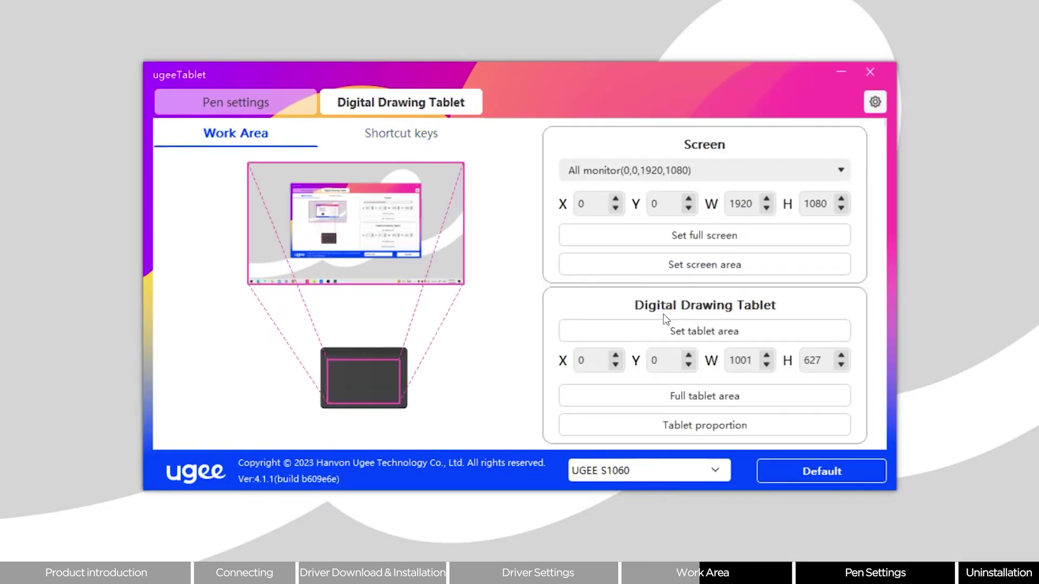
Apply Tablet proportion (1001×563), try a partial screen area, then restore full 1920×1080 mapping with Default
click(680, 421)
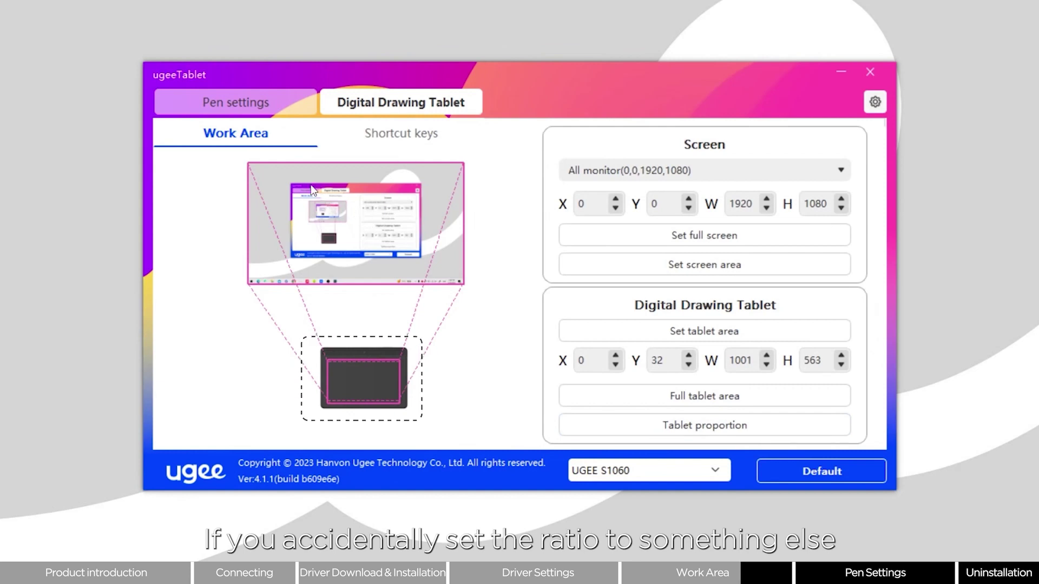
drag(294, 166, 389, 283)
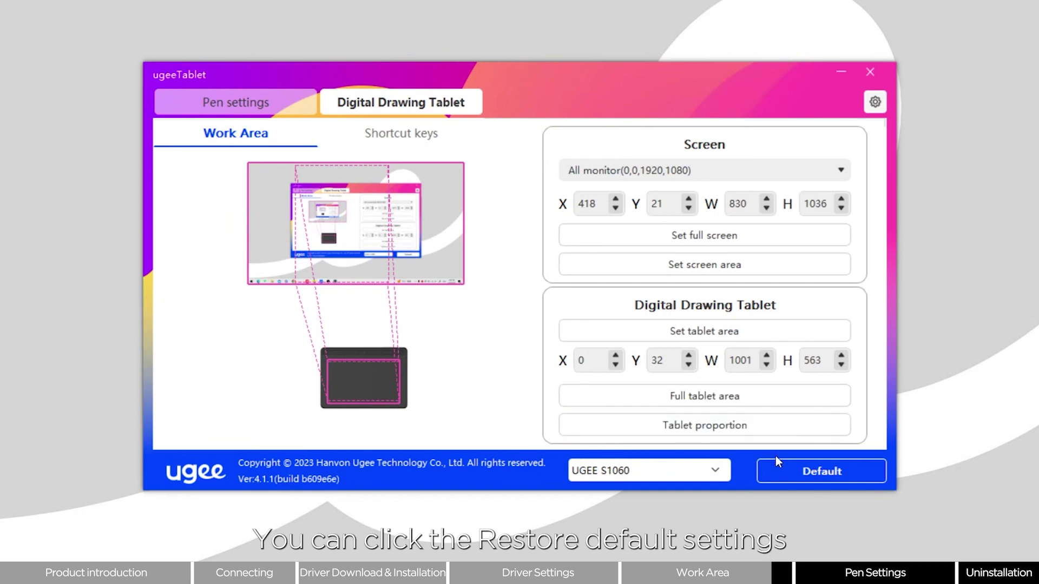
click(789, 475)
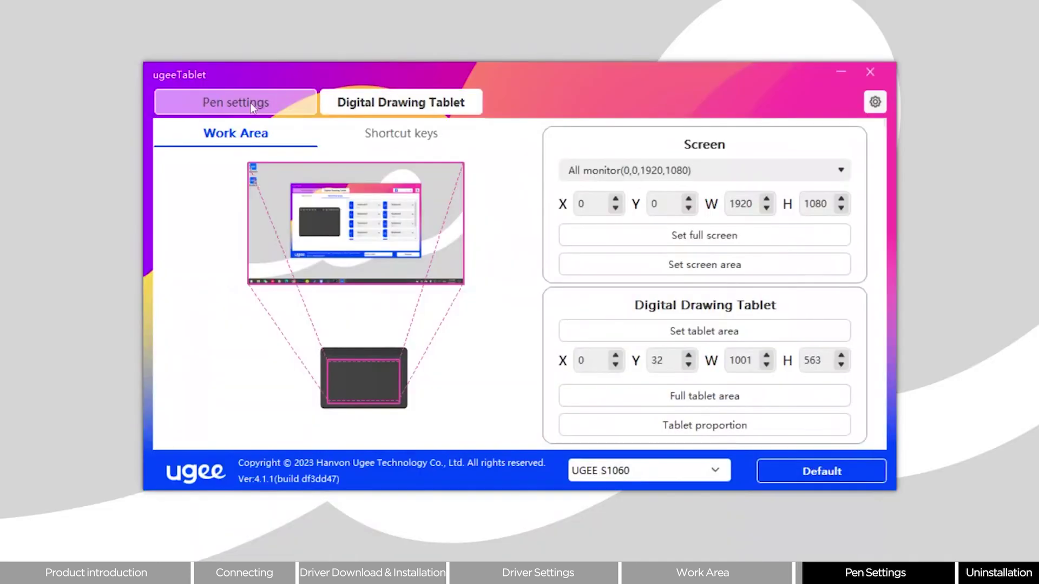
Set the pen's UpKey to Keyboard Ctrl+=, enable Mouse mode, and lower its speed slightly
click(247, 98)
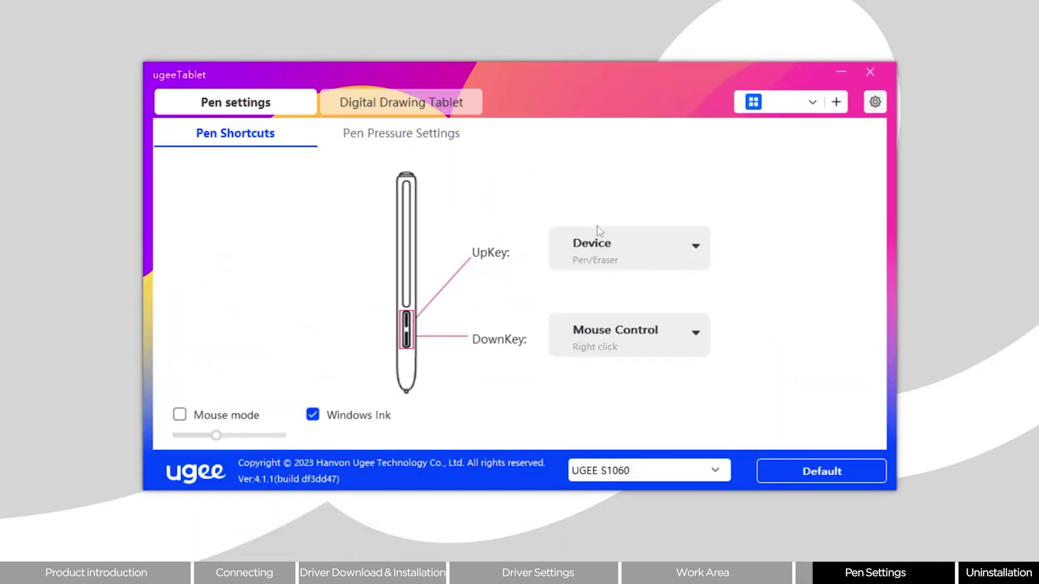
click(687, 243)
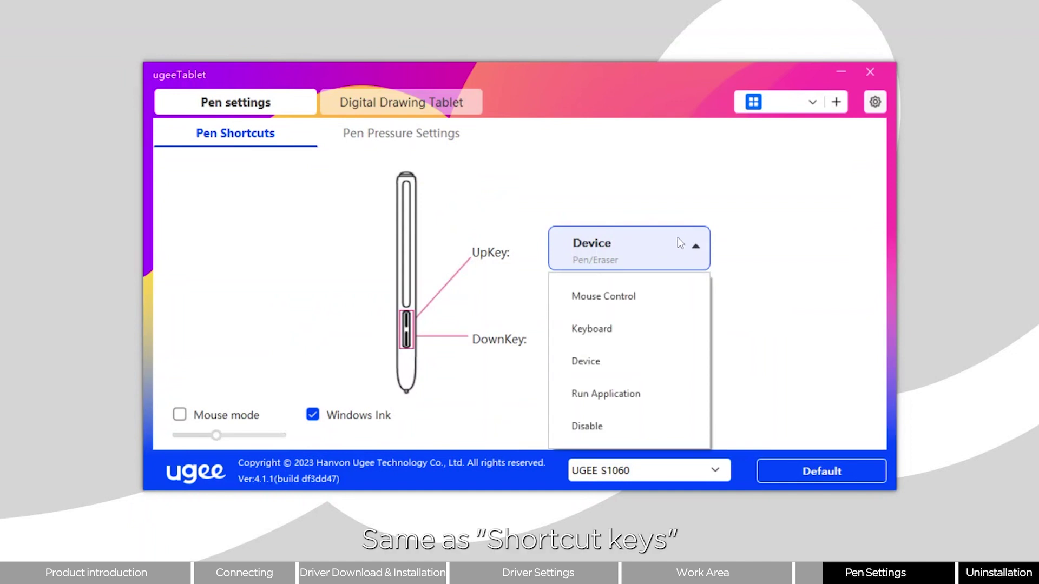
click(630, 331)
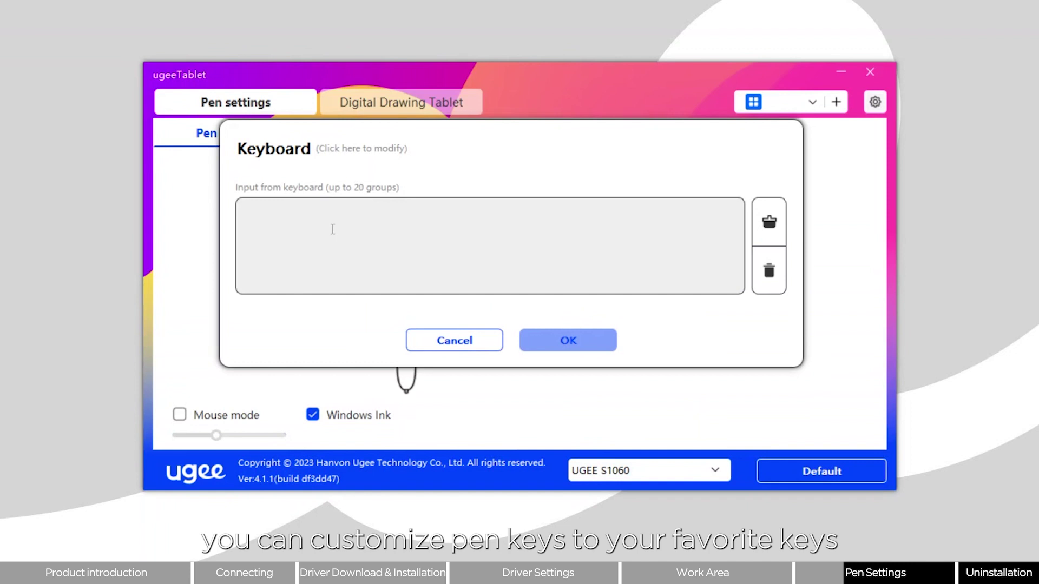
key(ctrl+equal)
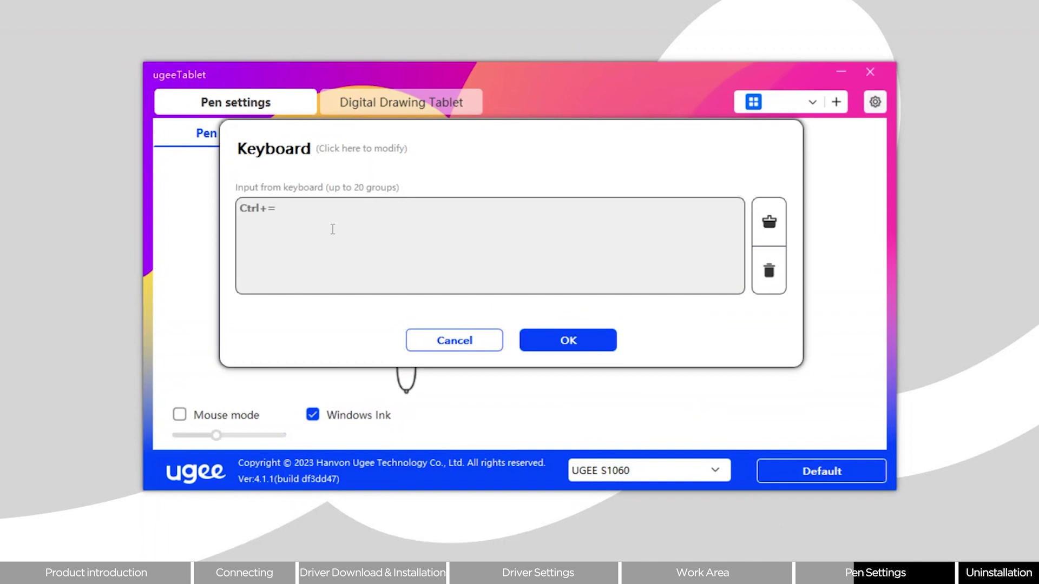
click(604, 346)
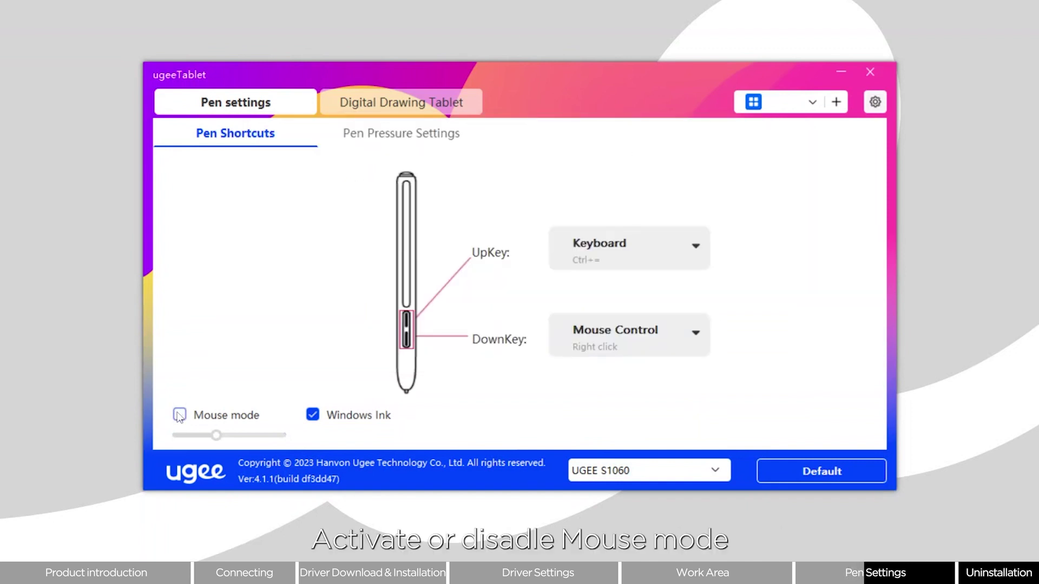
click(180, 415)
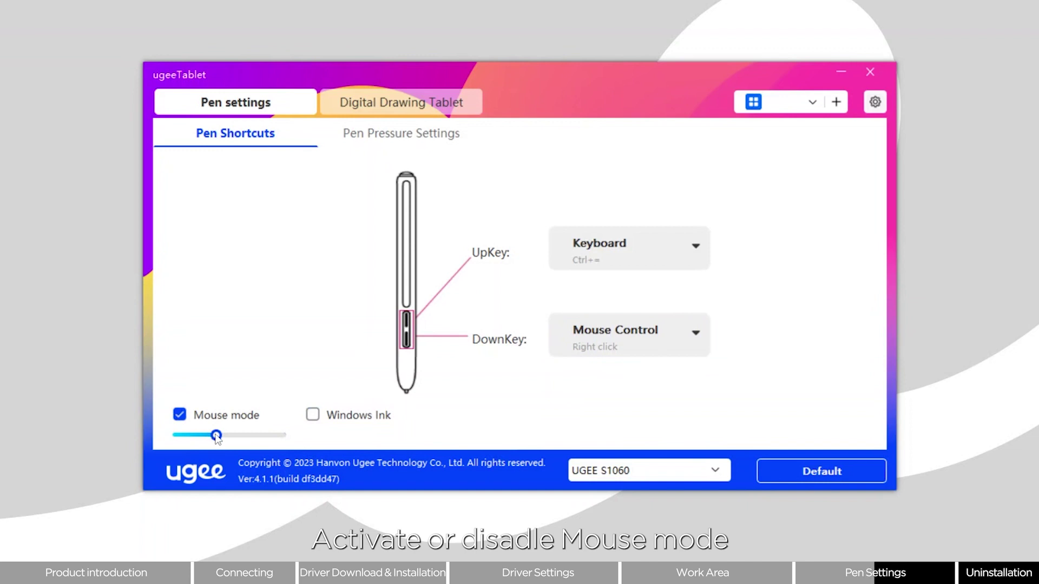
mouse_move(216, 436)
mouse_down()
mouse_move(202, 439)
mouse_move(219, 442)
mouse_up()
Disable Mouse mode and adjust the pen pressure curve's middle handle under Pen Pressure Settings
click(190, 420)
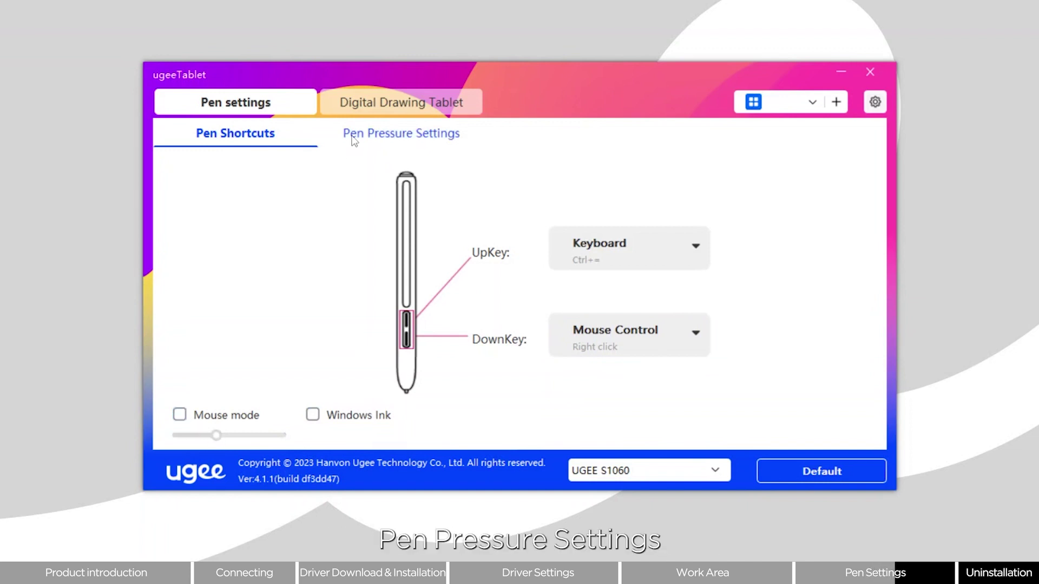
click(357, 142)
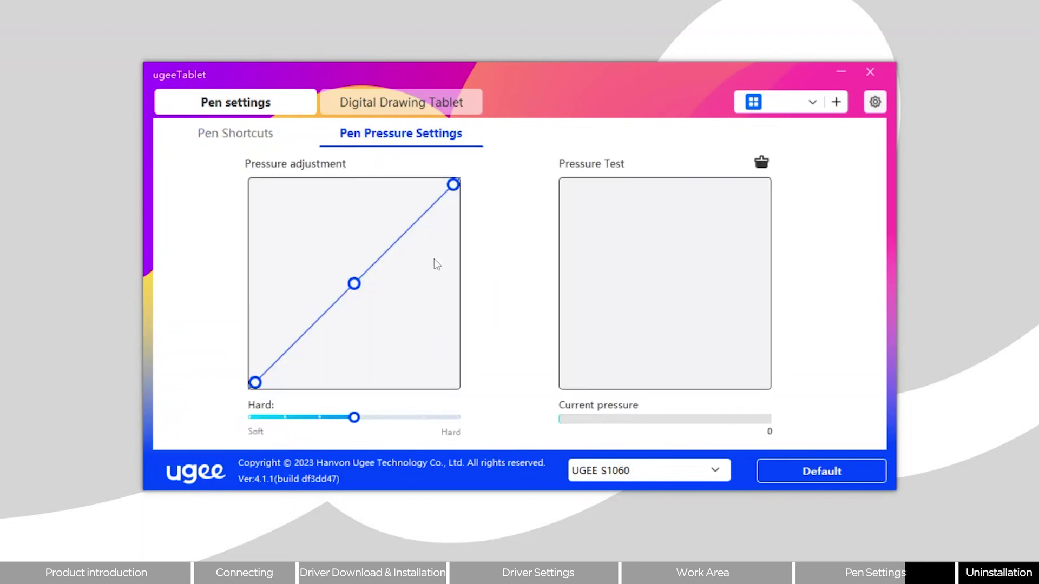
mouse_move(355, 288)
mouse_down()
mouse_move(318, 236)
mouse_move(376, 335)
mouse_move(355, 287)
mouse_up()
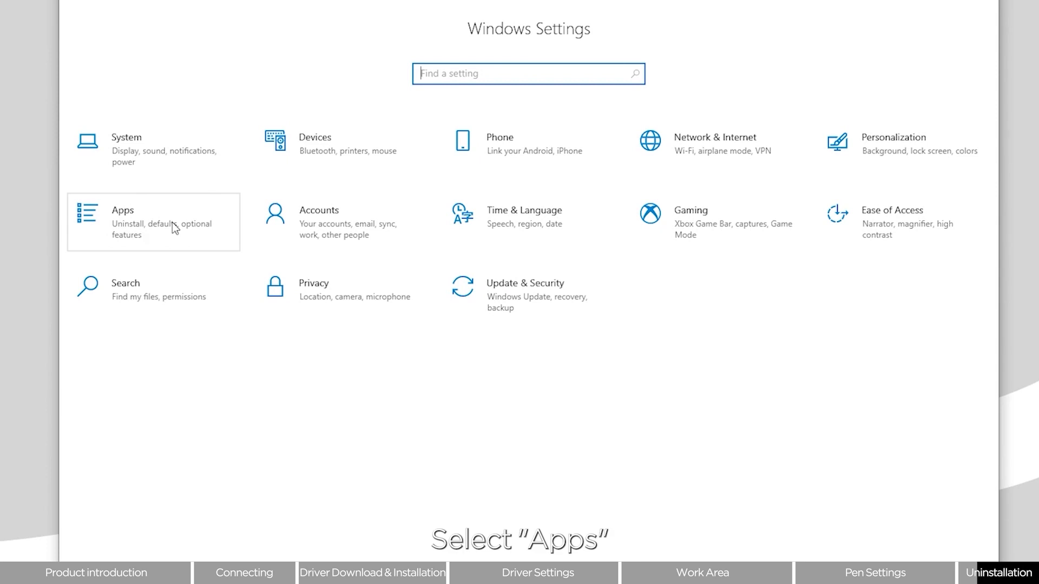
In Apps, search 'tablet', select UGEETablet and confirm Uninstall to launch its uninstall wizard
click(172, 222)
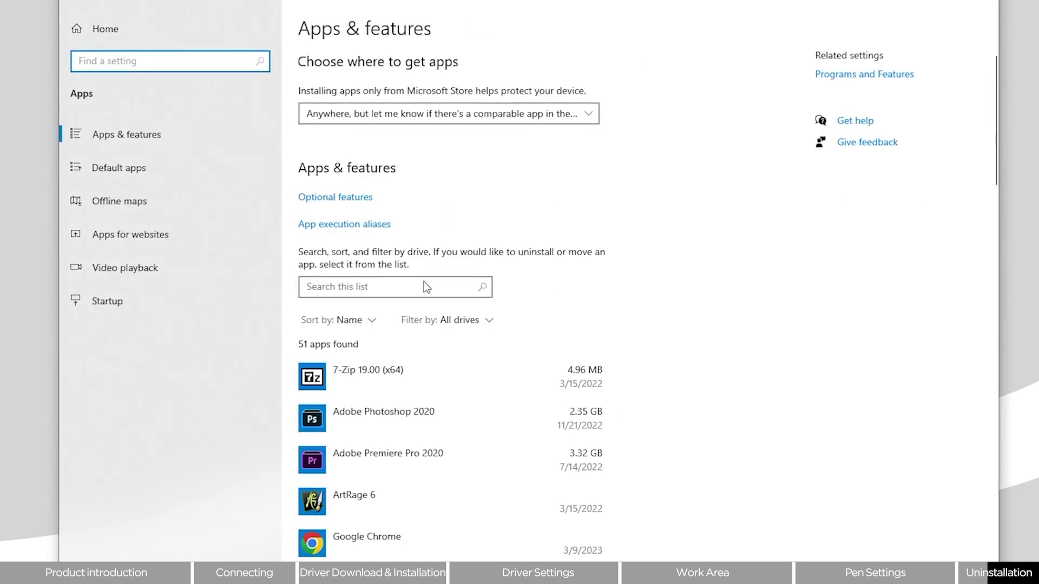
click(415, 290)
text(tablet)
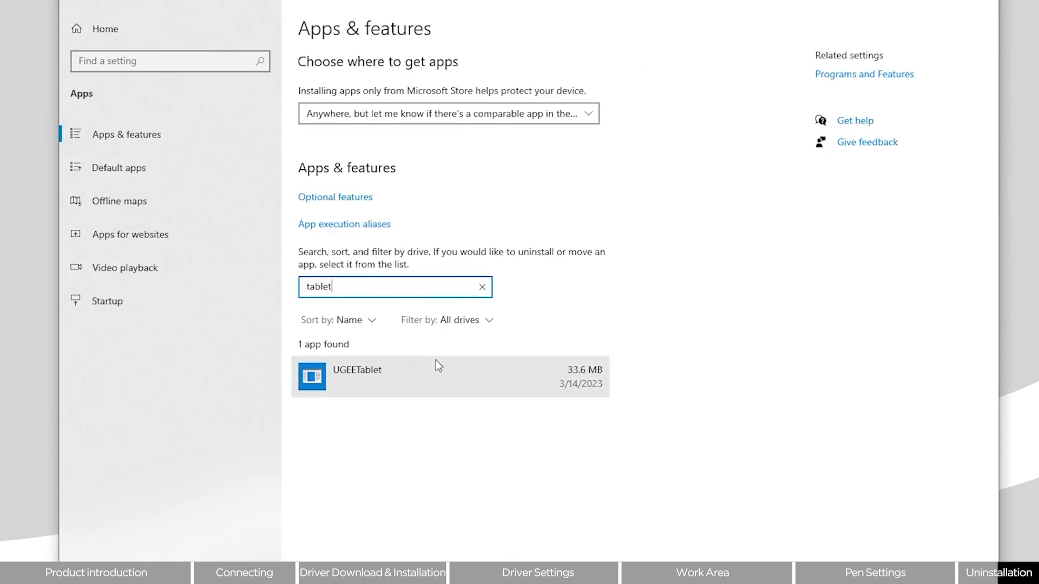
click(434, 377)
click(571, 439)
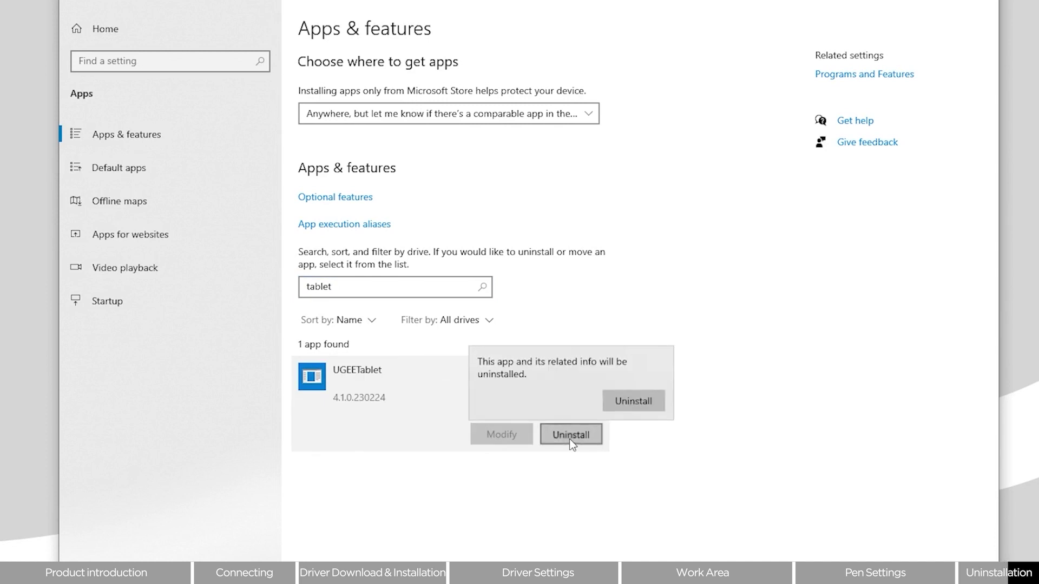
click(632, 336)
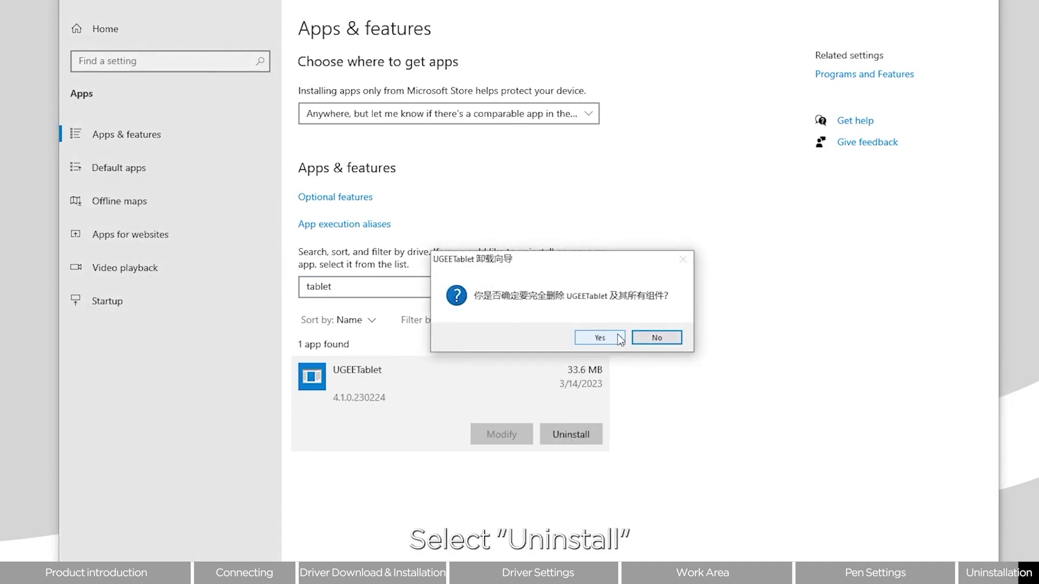